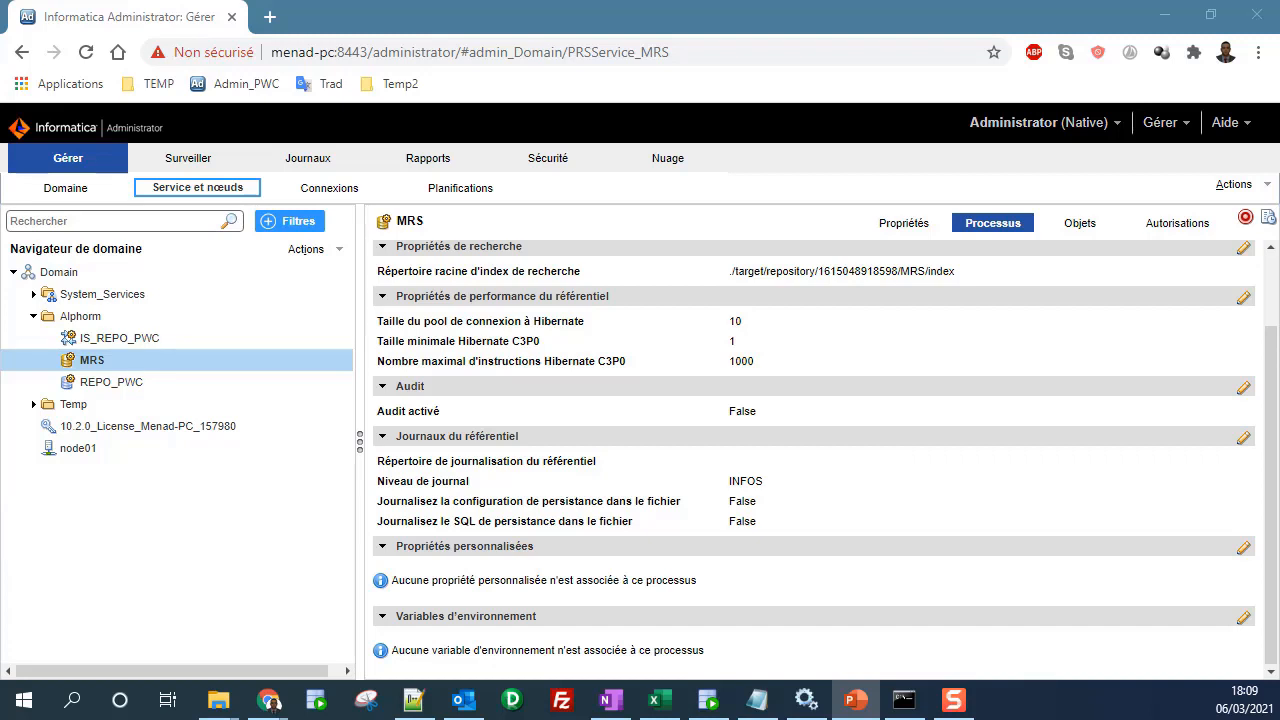
click(281, 521)
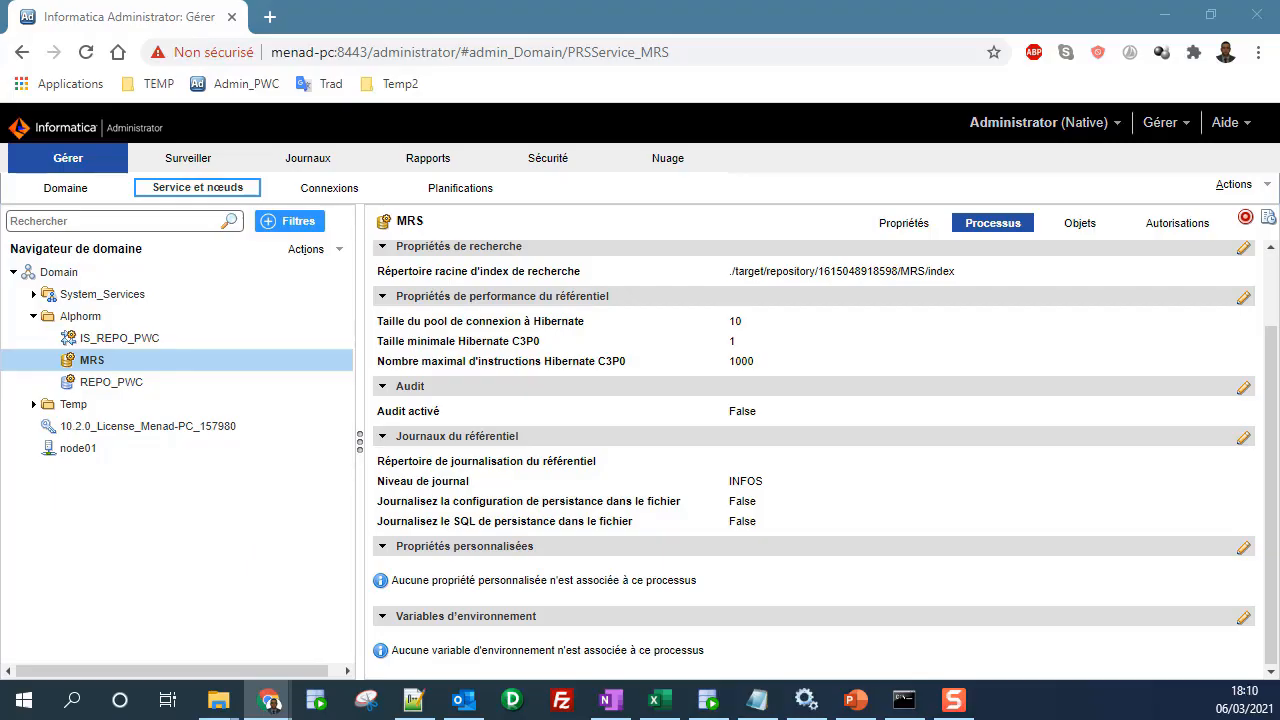
click(0, 520)
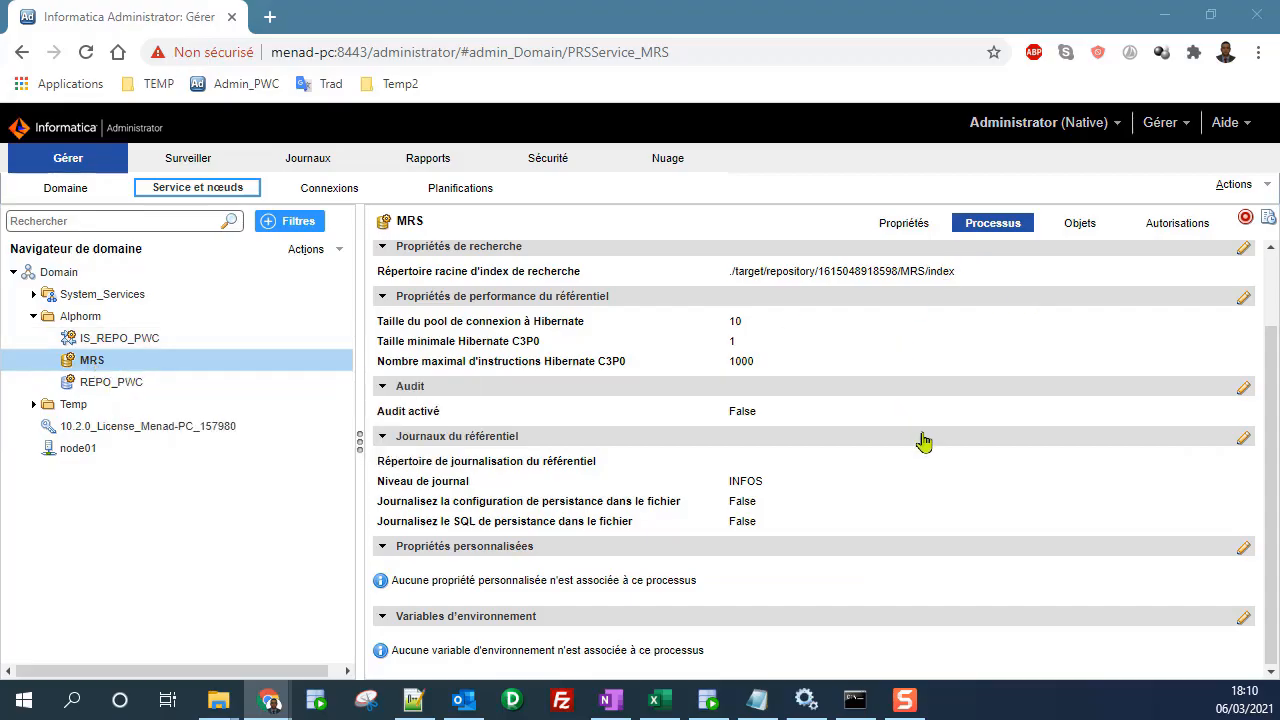
Display the properties of the MRS service and collapse all sections, from Propriétés générales to Propriétés personnalisées
click(903, 223)
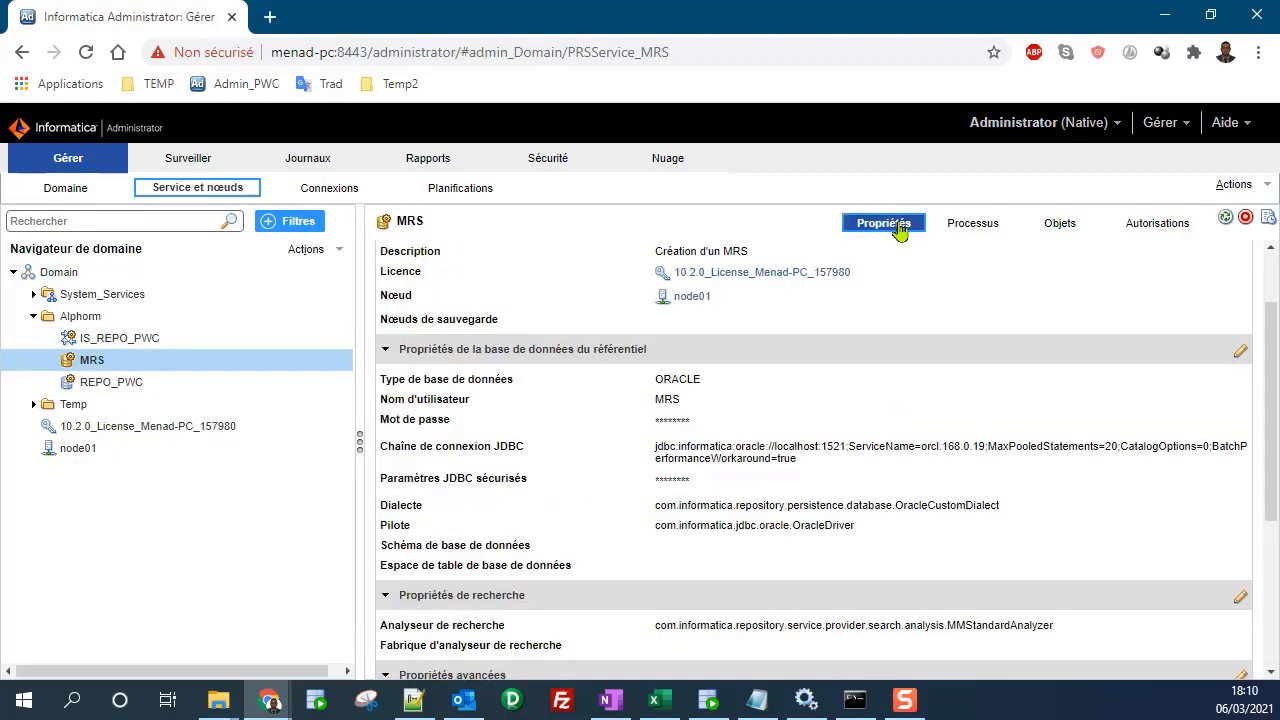
click(386, 349)
click(386, 385)
click(387, 432)
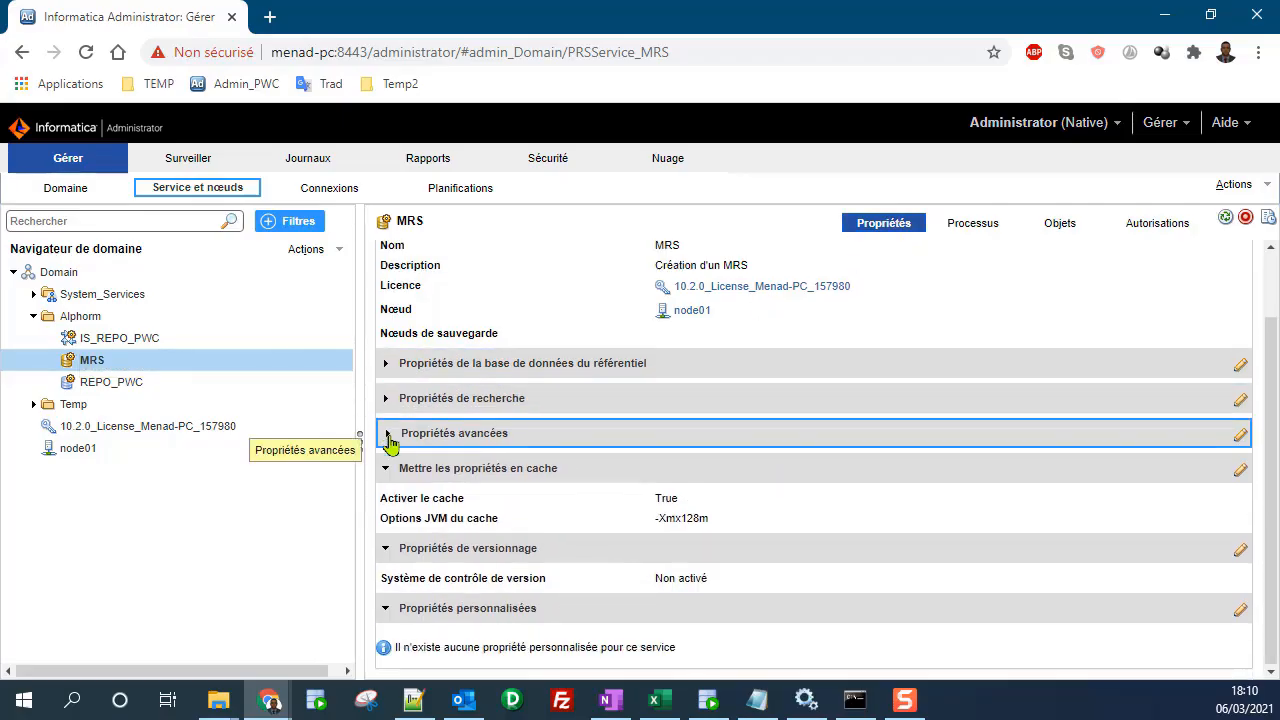
click(386, 470)
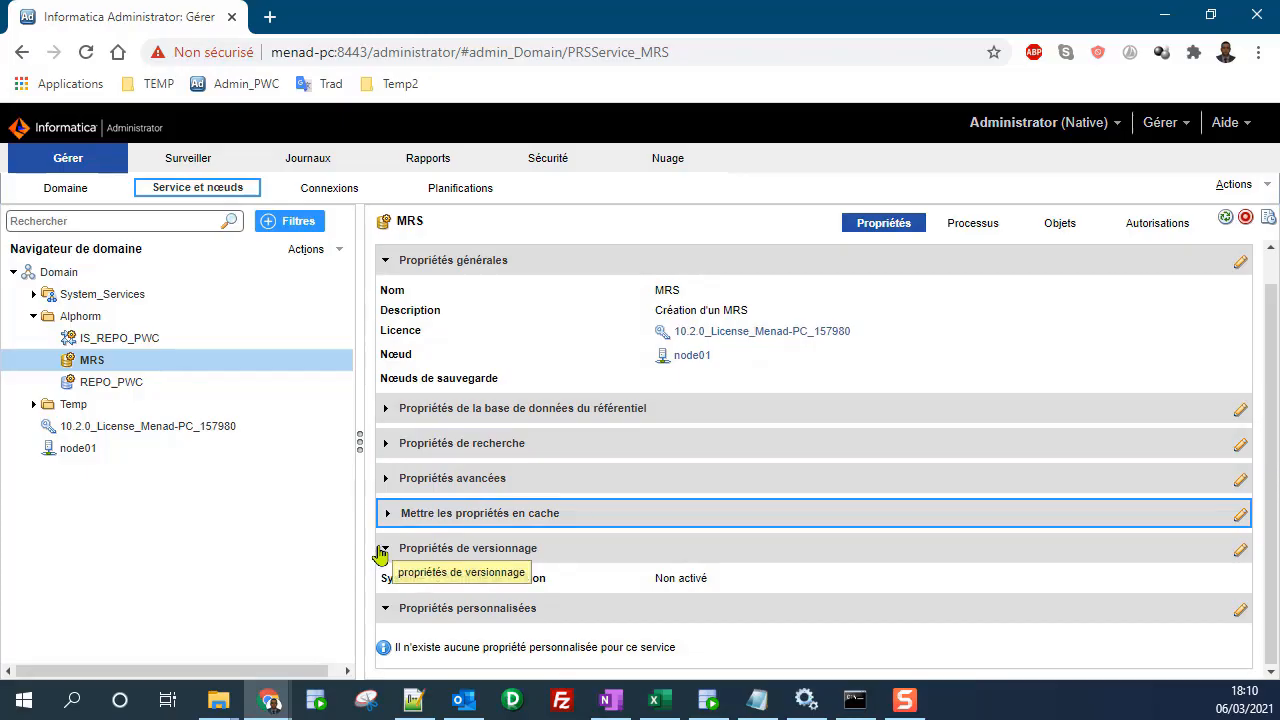
click(385, 550)
click(386, 285)
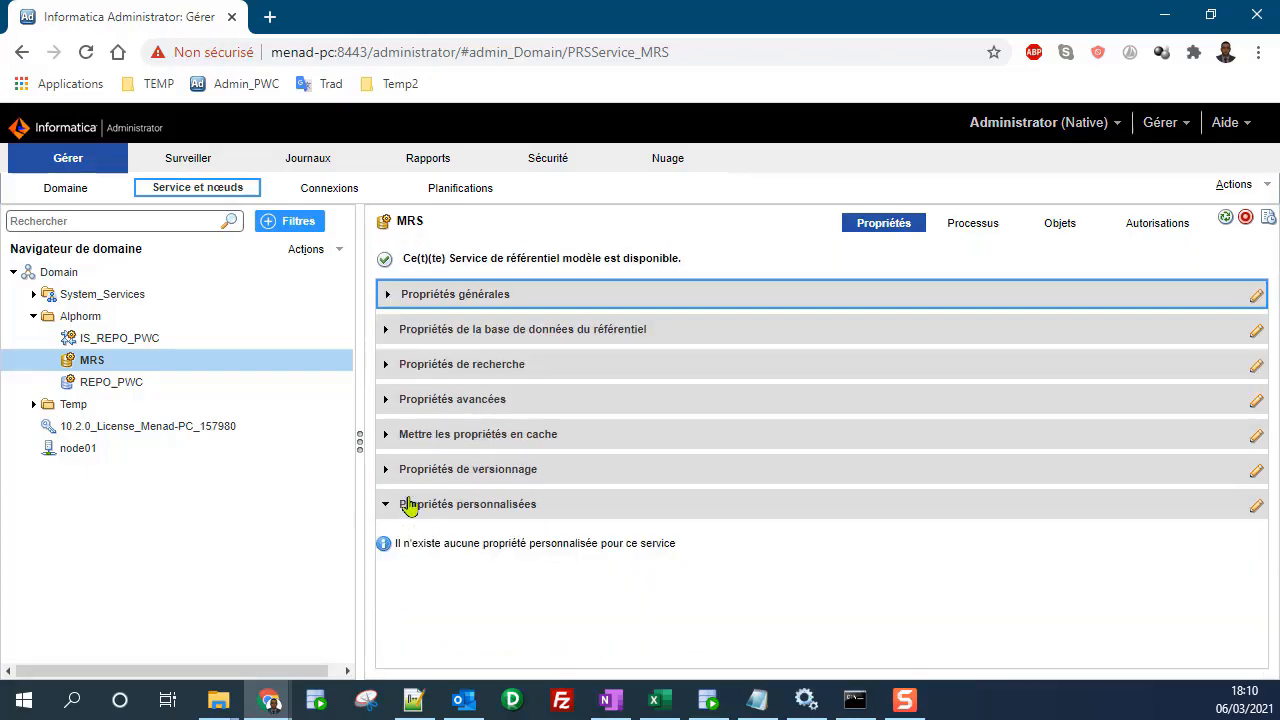
click(404, 512)
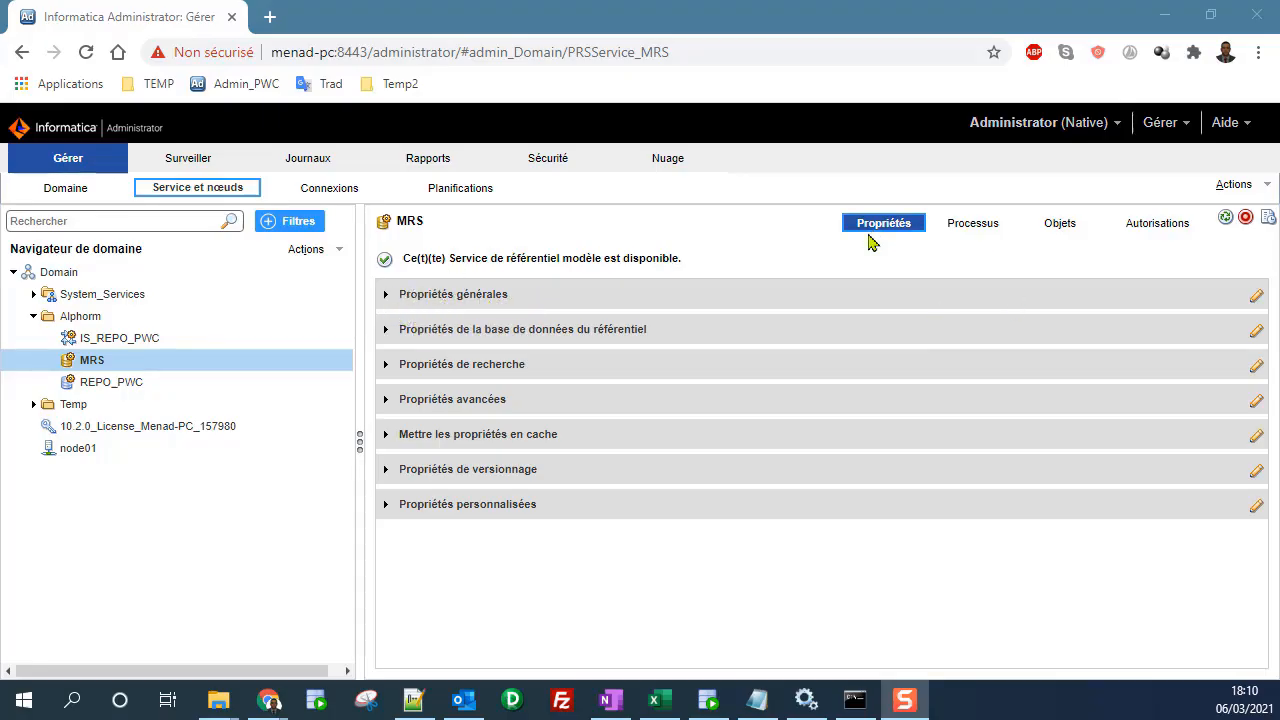
Examine the Propriétés de recherche section in the MRS service's properties and collapse it again
click(902, 234)
click(388, 369)
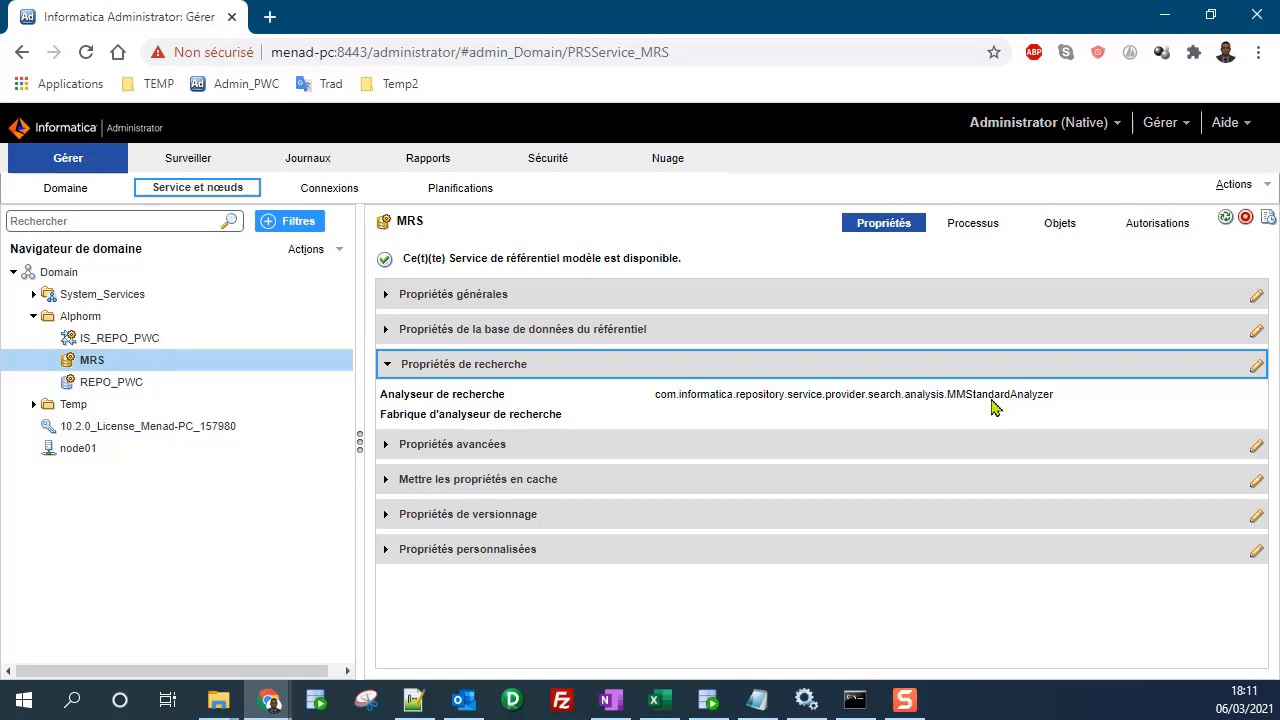
click(388, 365)
Examine the maximum heap size and JVM command-line options in MRS's Propriétés avancées, and collapse that section again
click(388, 403)
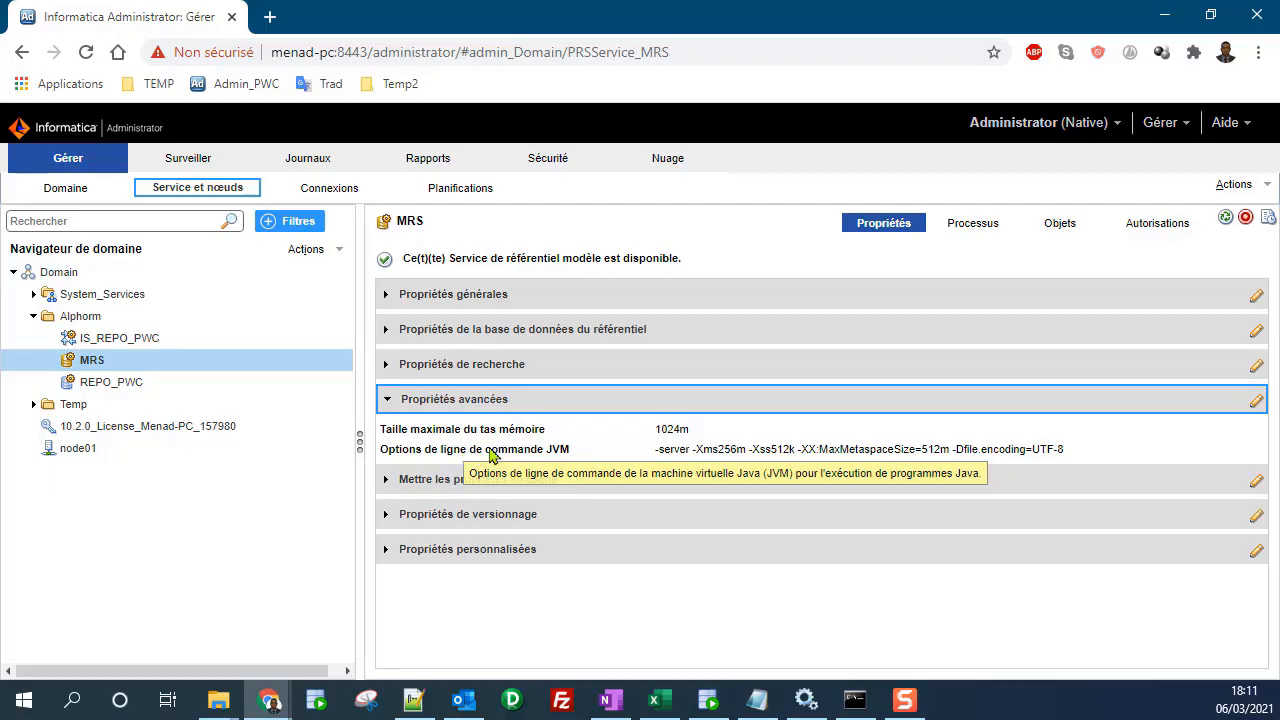
click(673, 432)
double_click(672, 432)
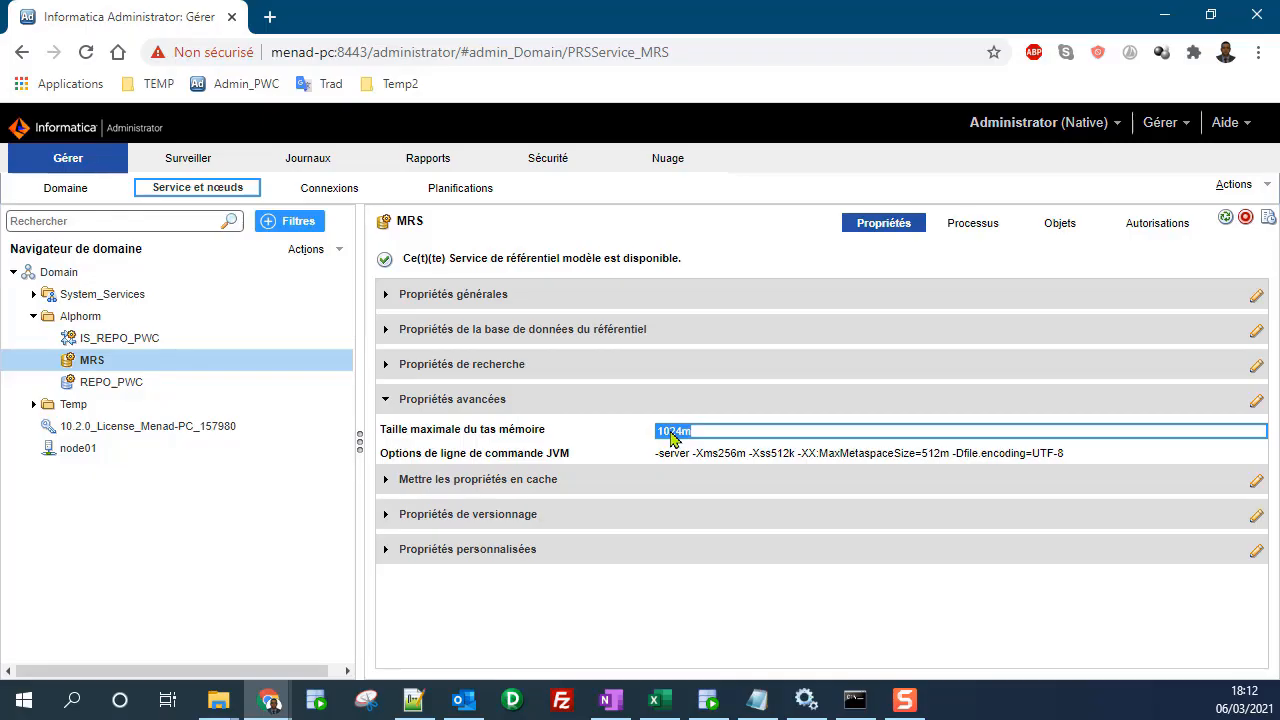
click(673, 436)
double_click(674, 436)
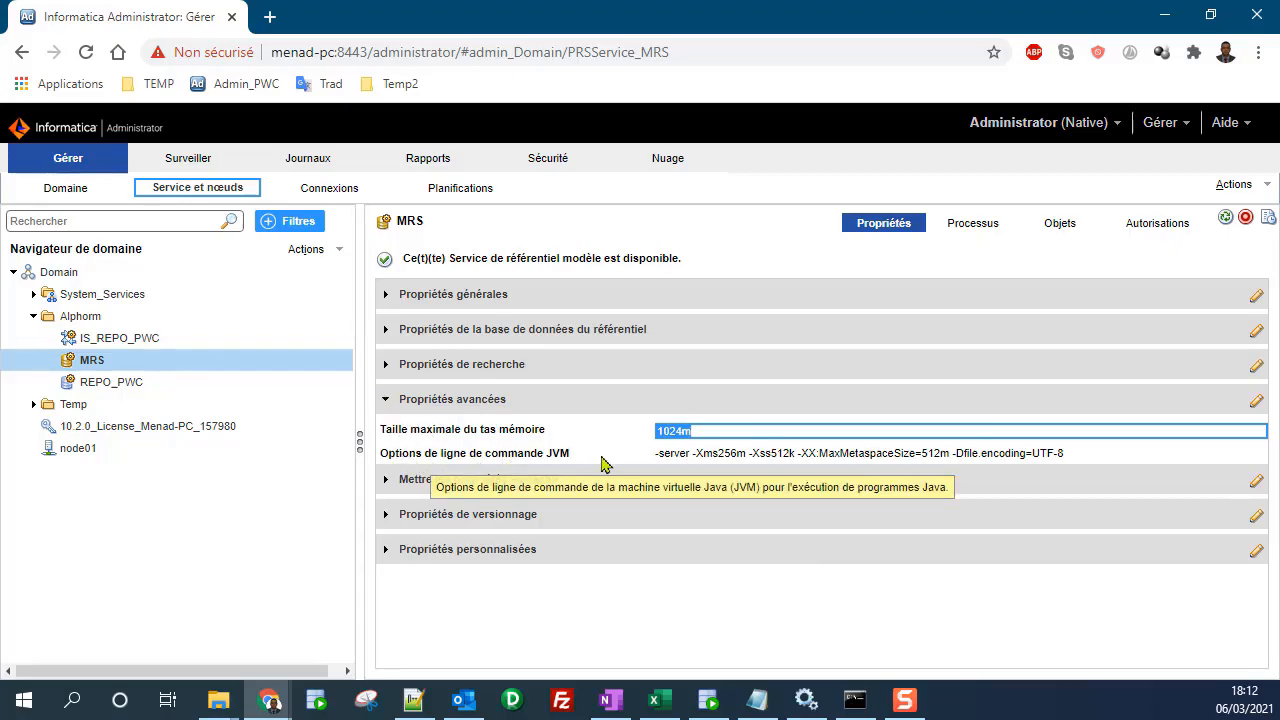
click(733, 459)
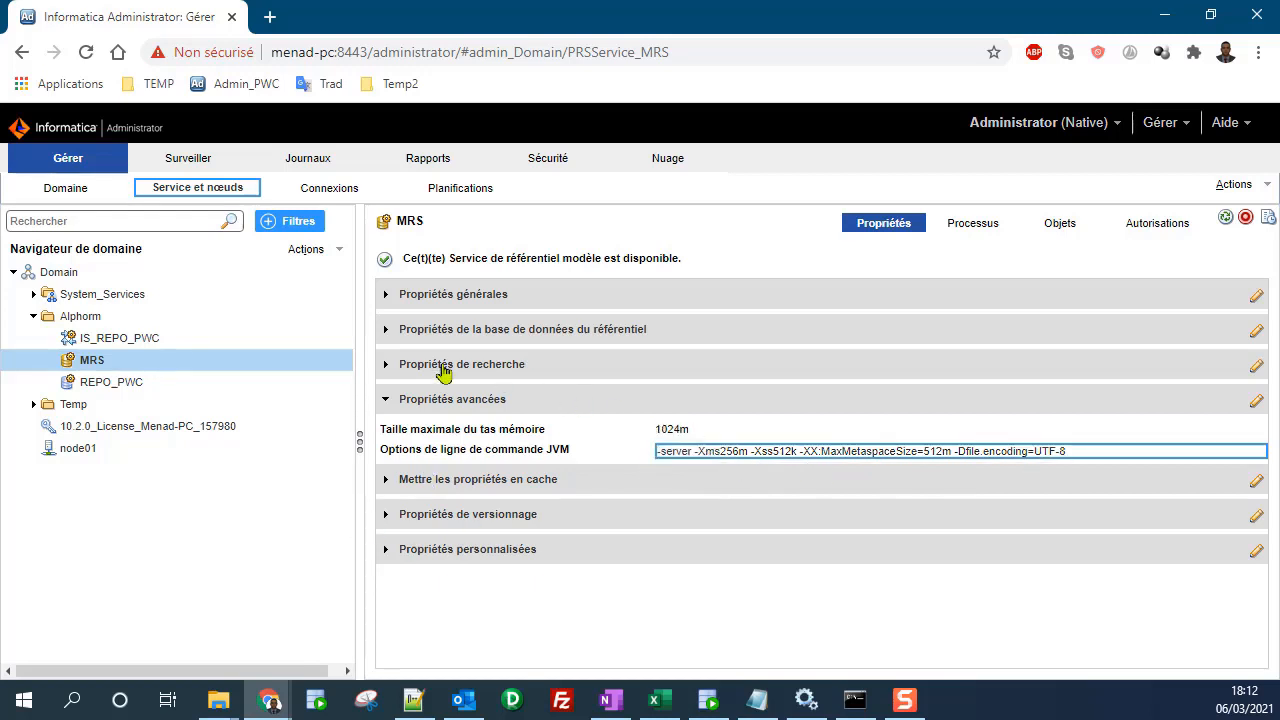
click(388, 399)
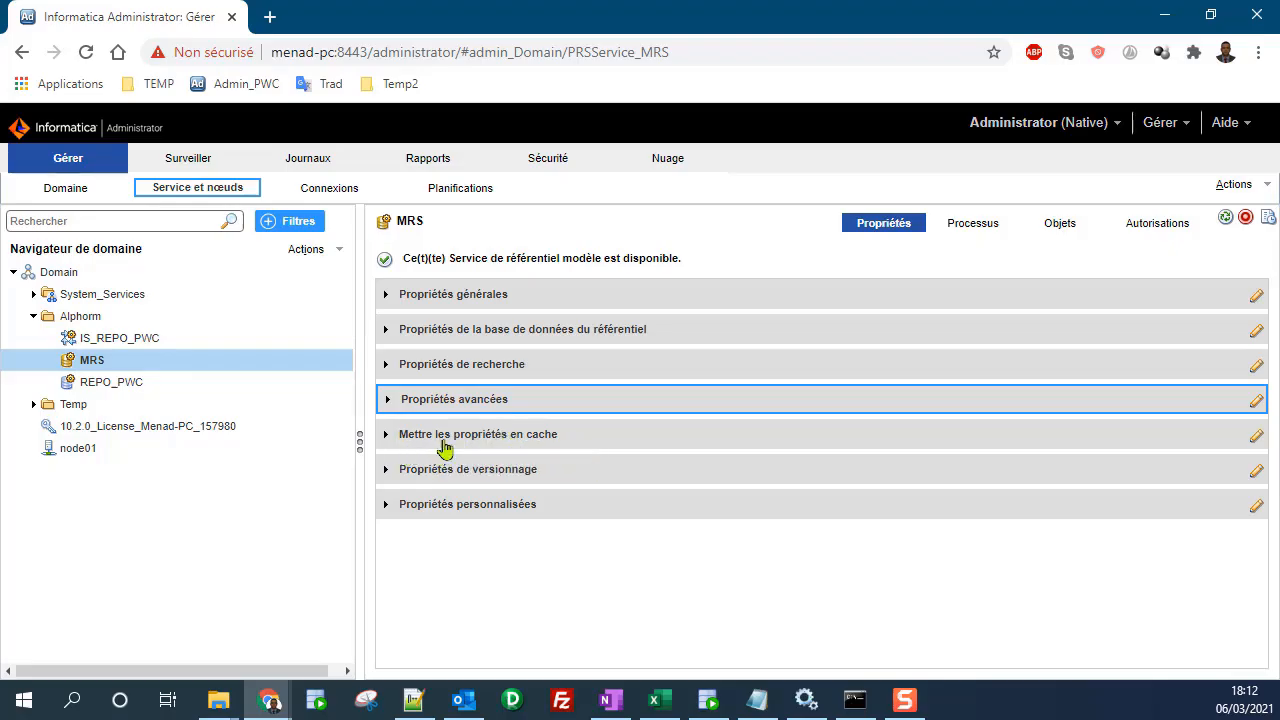
Examine the cache activation setting and cache JVM options of the MRS service, and collapse the cache section again
click(520, 437)
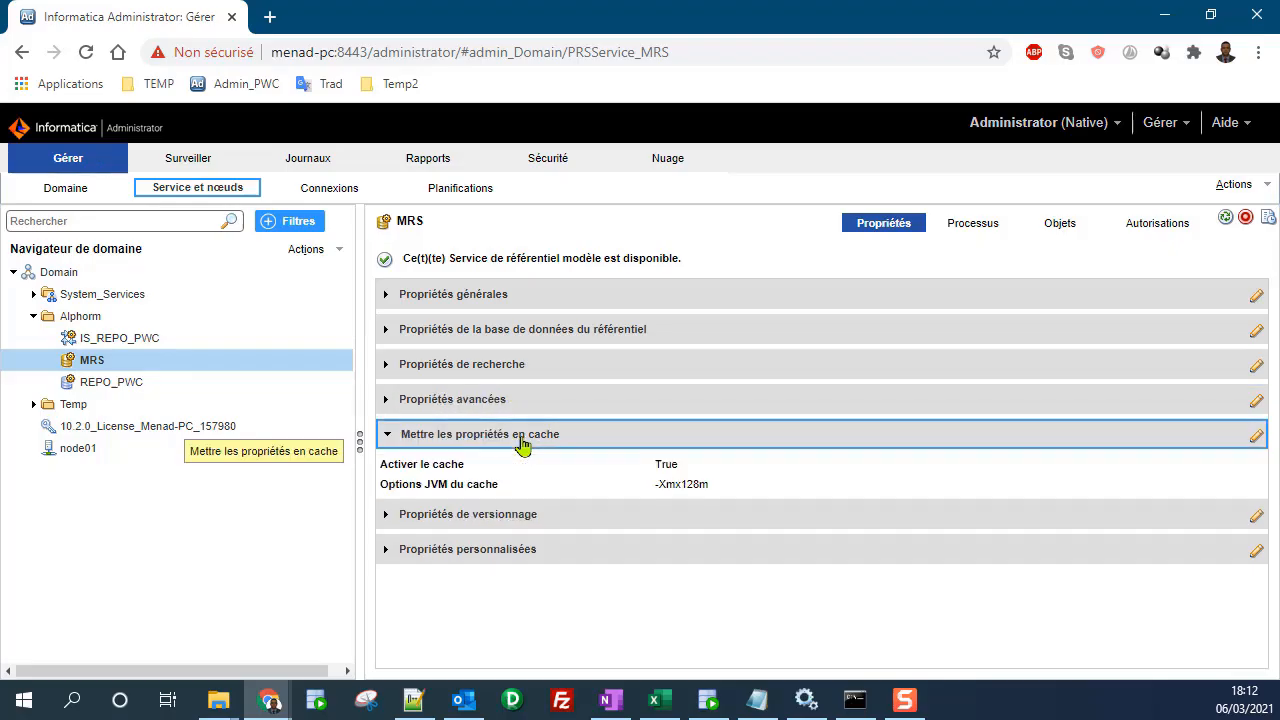
click(691, 466)
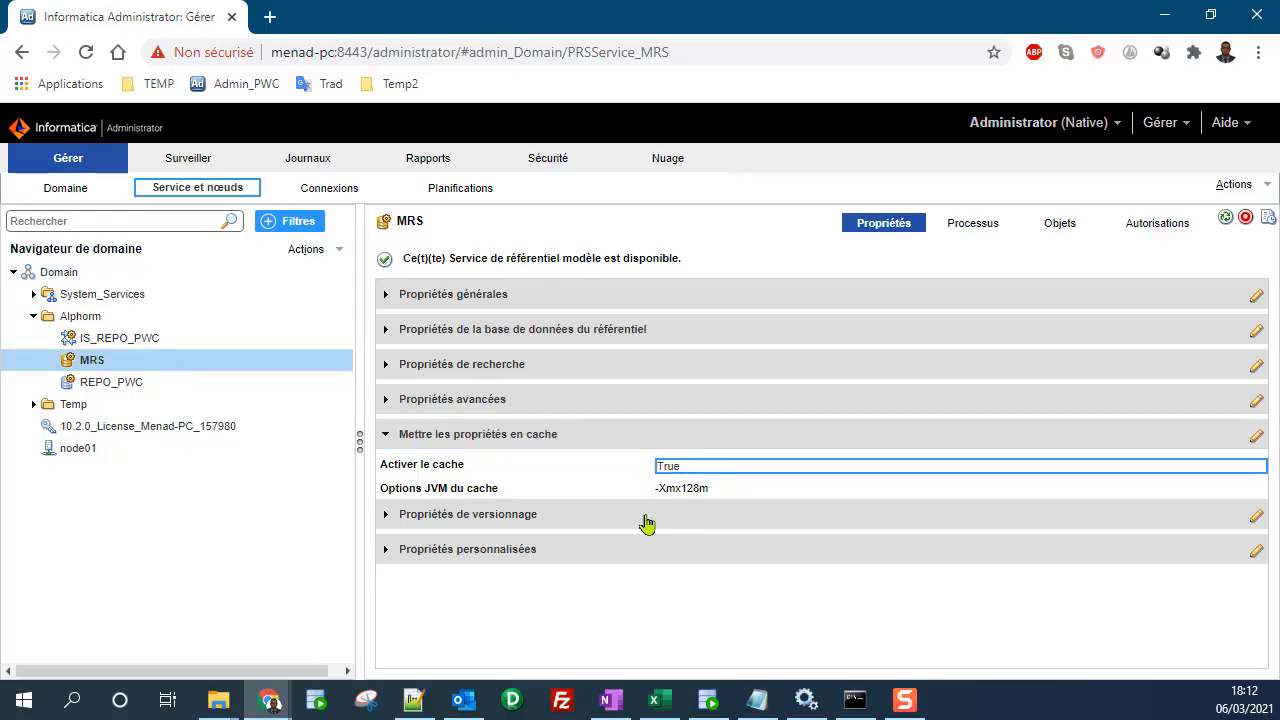
click(386, 434)
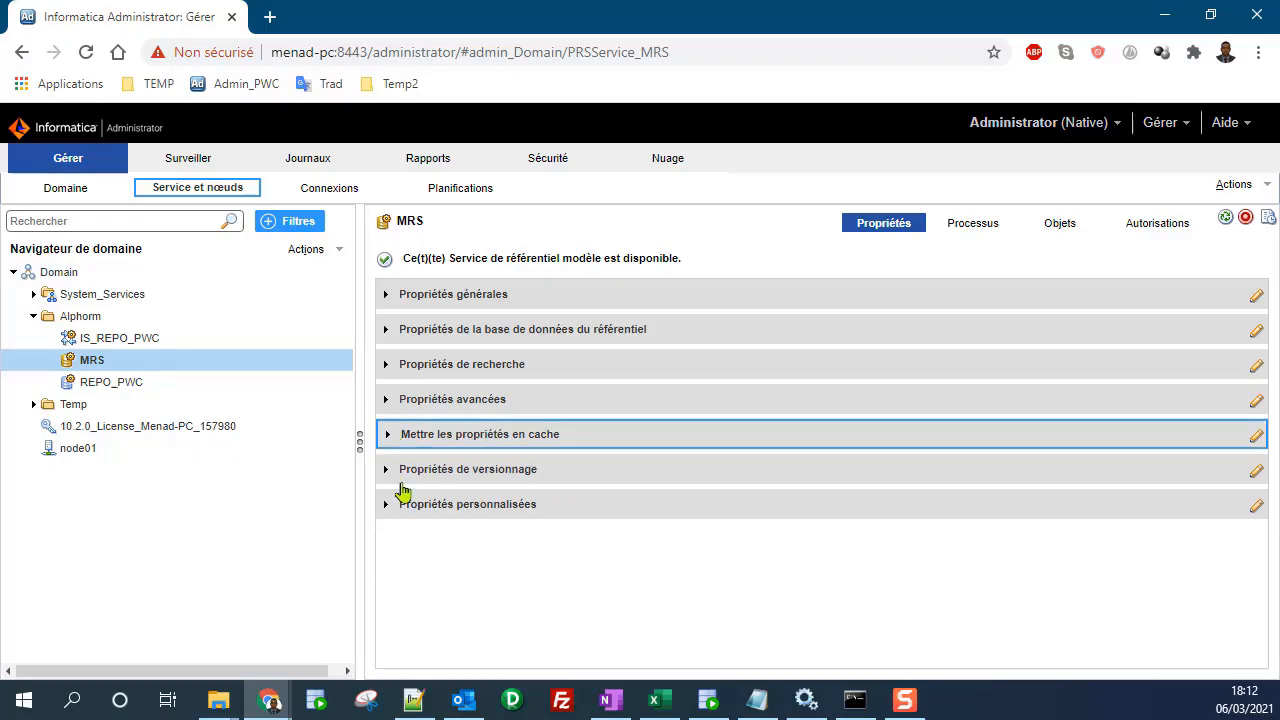
Examine the Propriétés de versionnage and Propriétés personnalisées sections of the MRS service, collapsing each one again
click(390, 475)
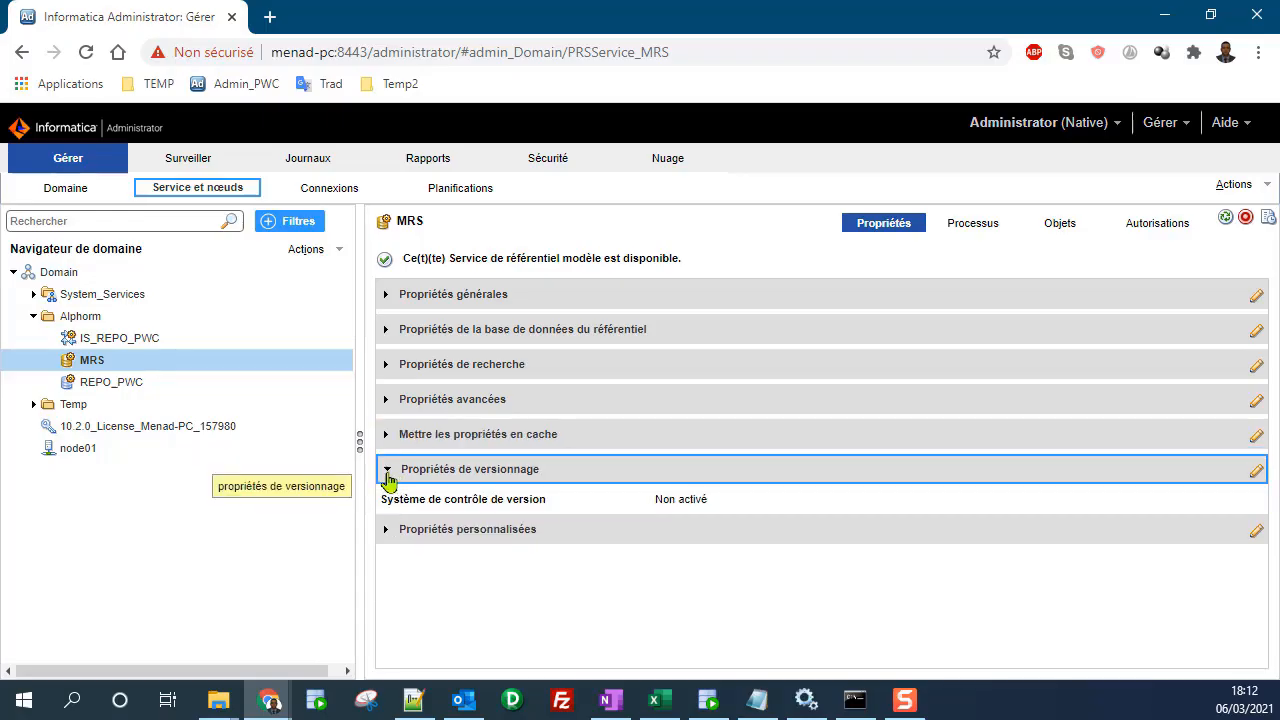
click(631, 508)
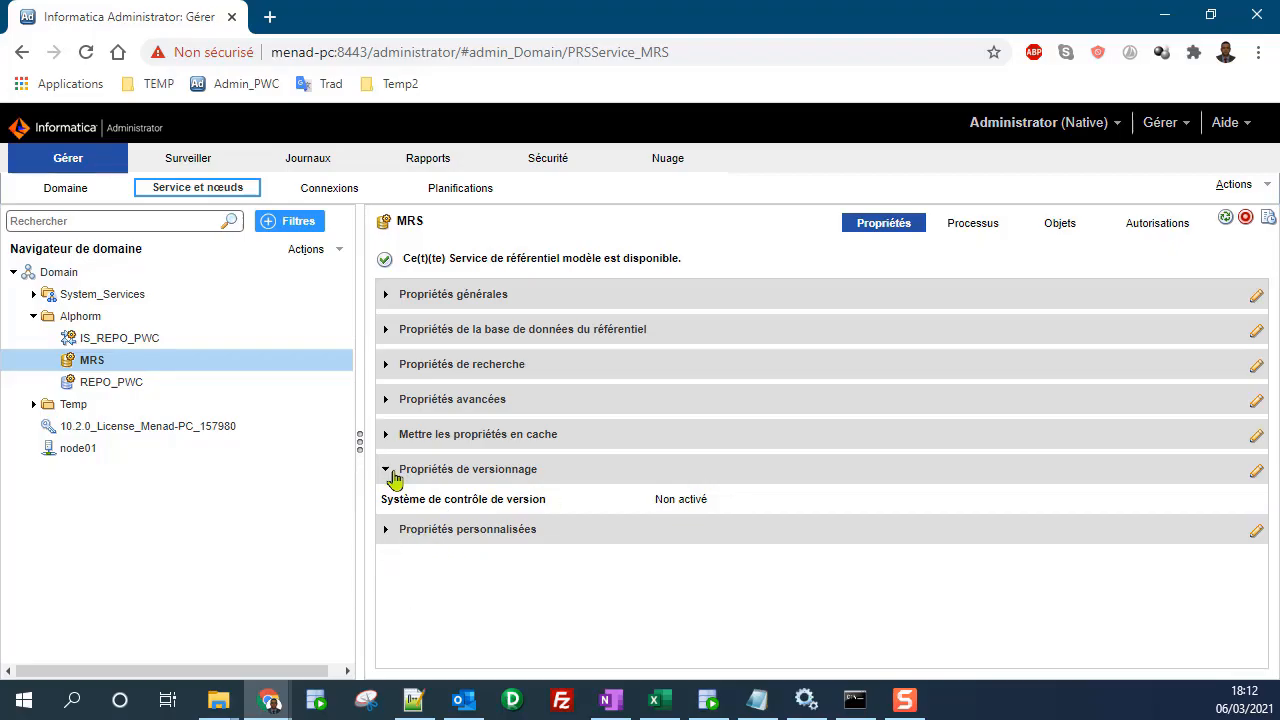
click(391, 476)
click(384, 512)
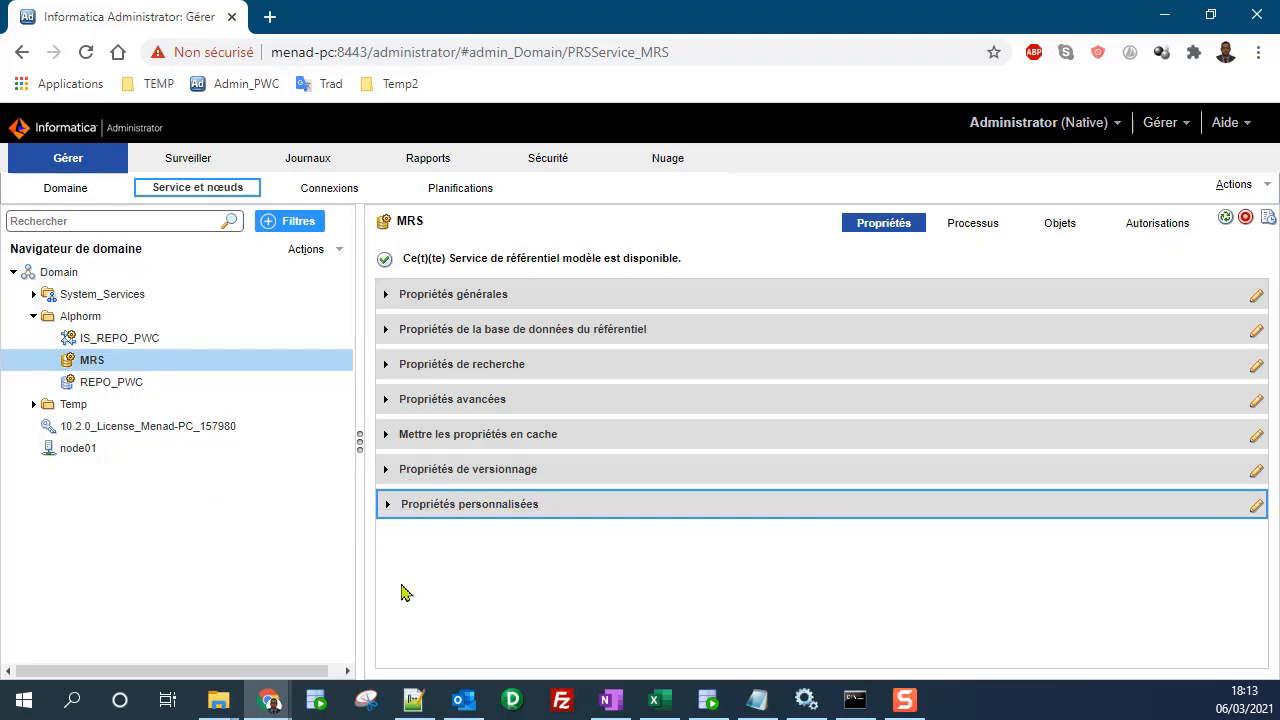
click(403, 514)
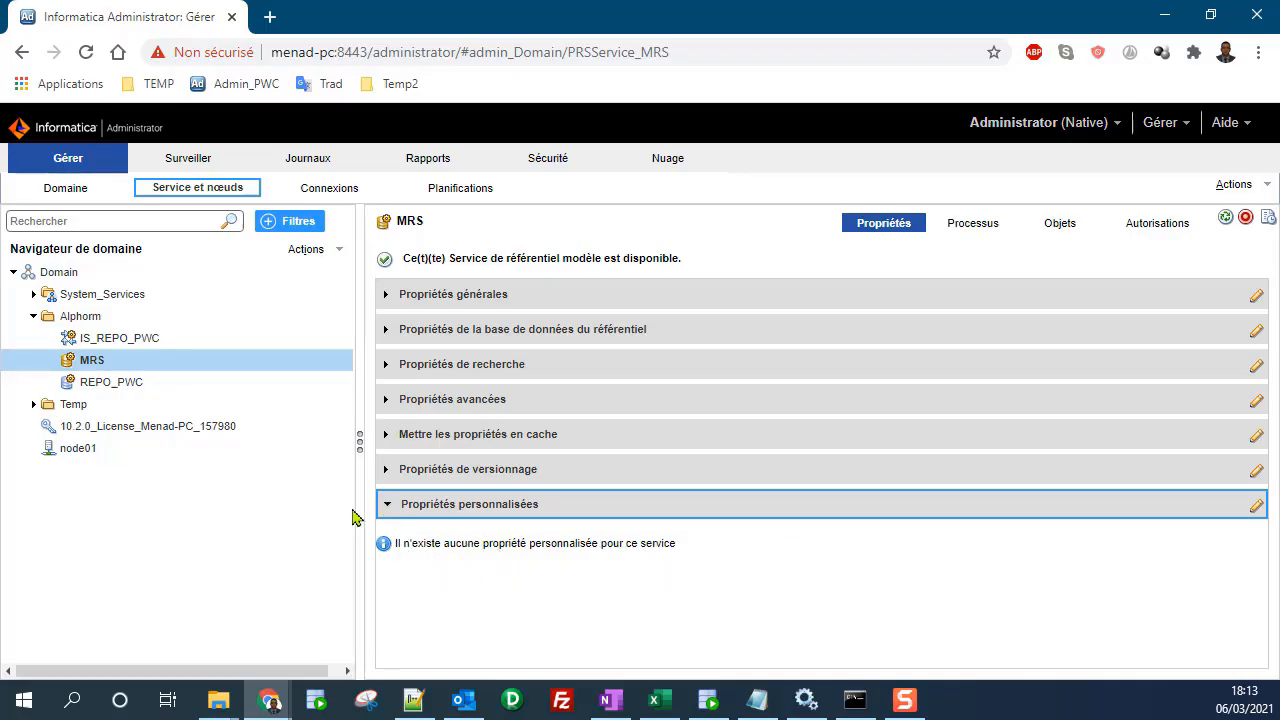
click(387, 510)
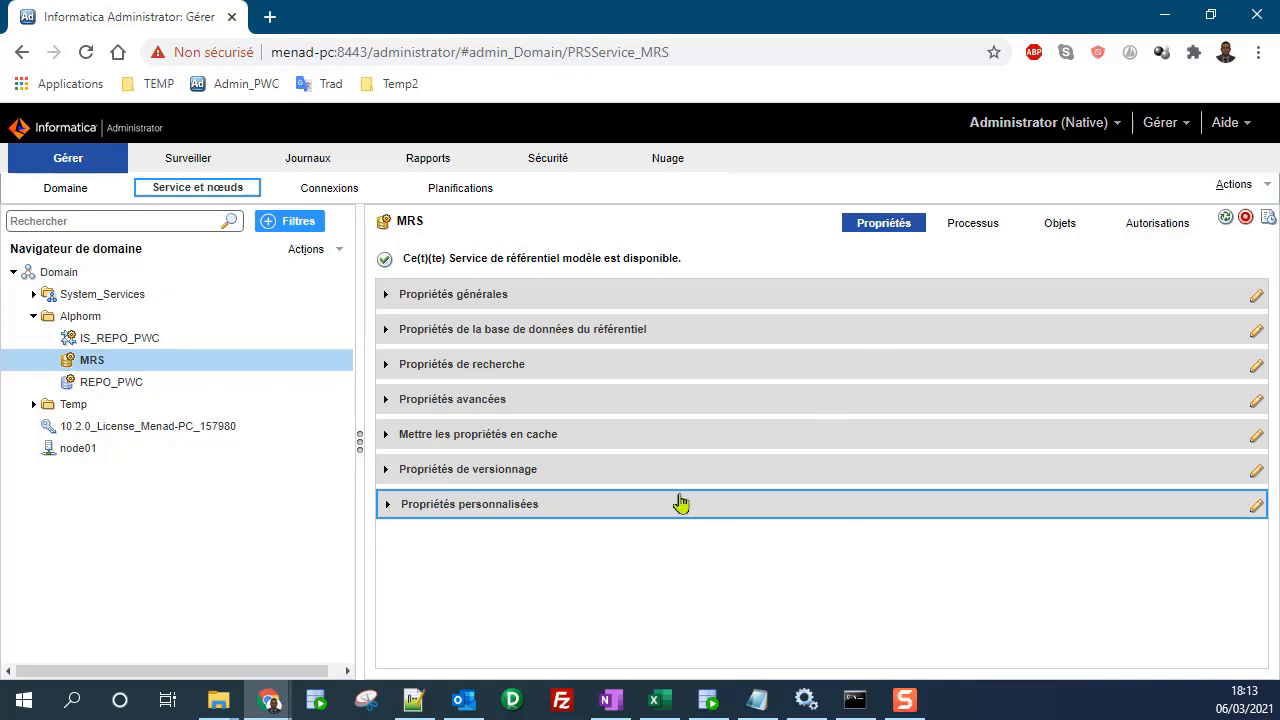
Display the process details of the MRS service and collapse all sections, from Propriétés de recherche to Variables d'environnement
click(978, 226)
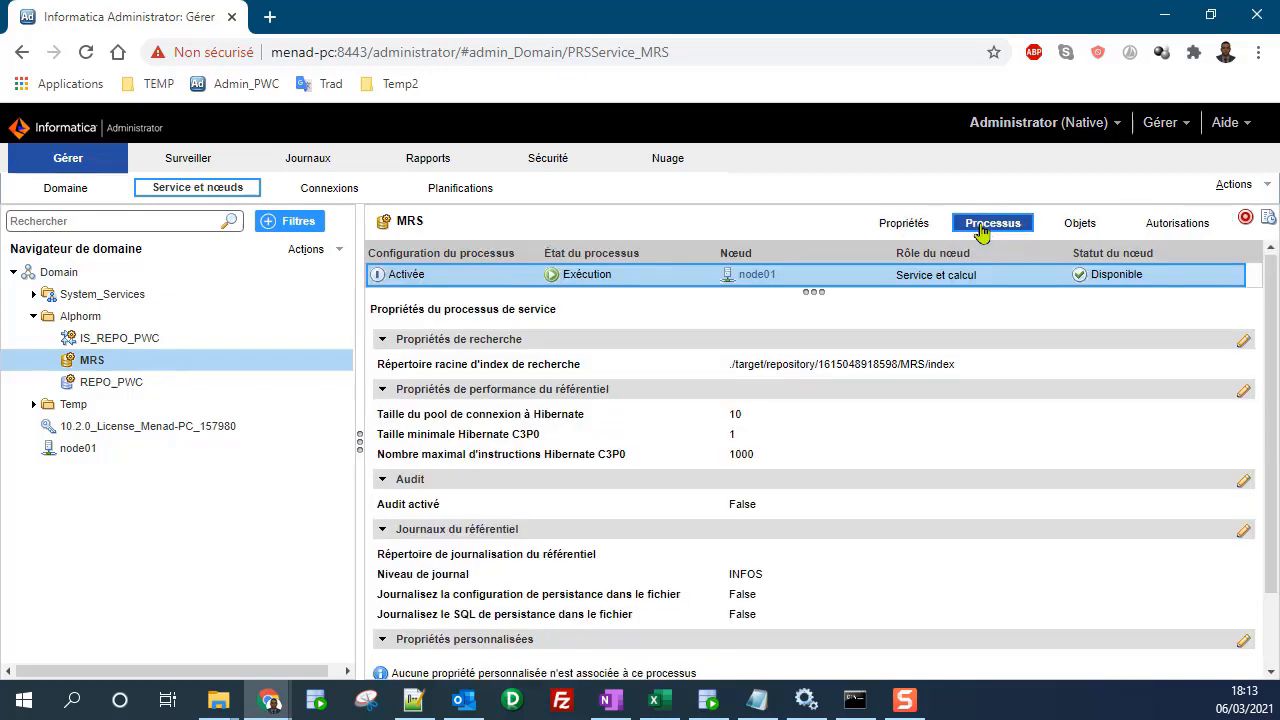
click(382, 338)
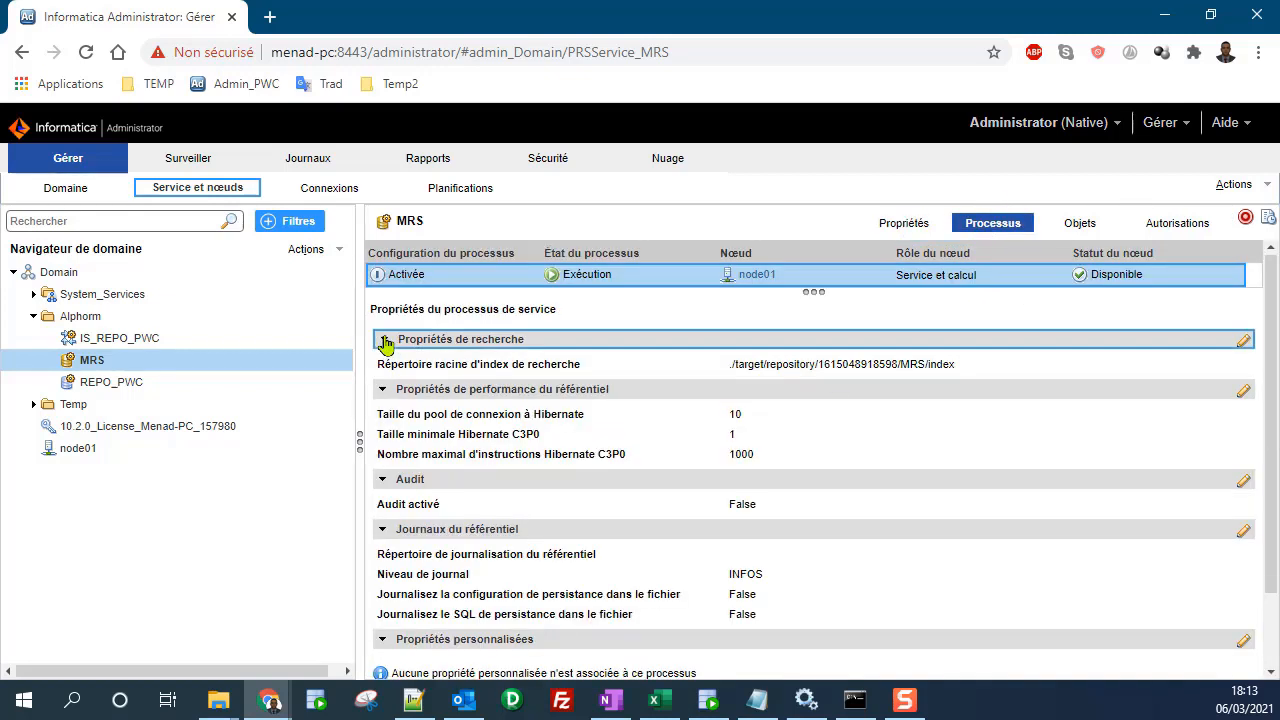
click(384, 365)
click(383, 390)
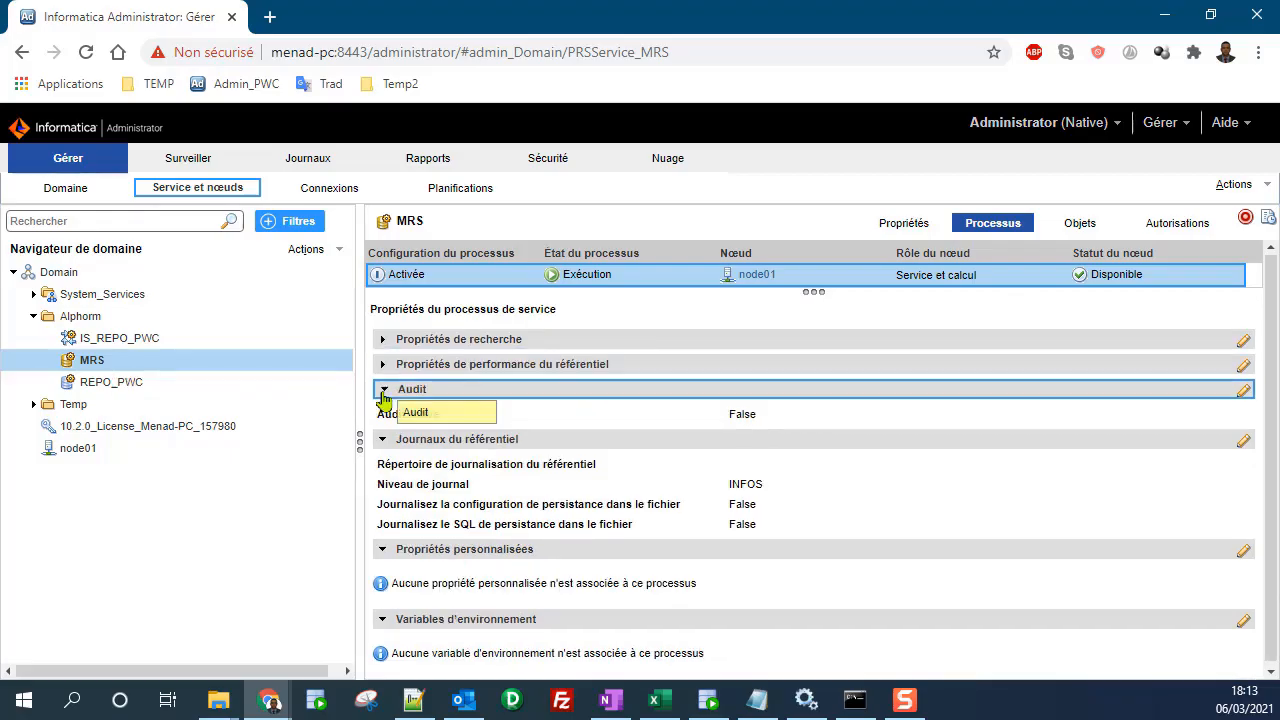
click(382, 418)
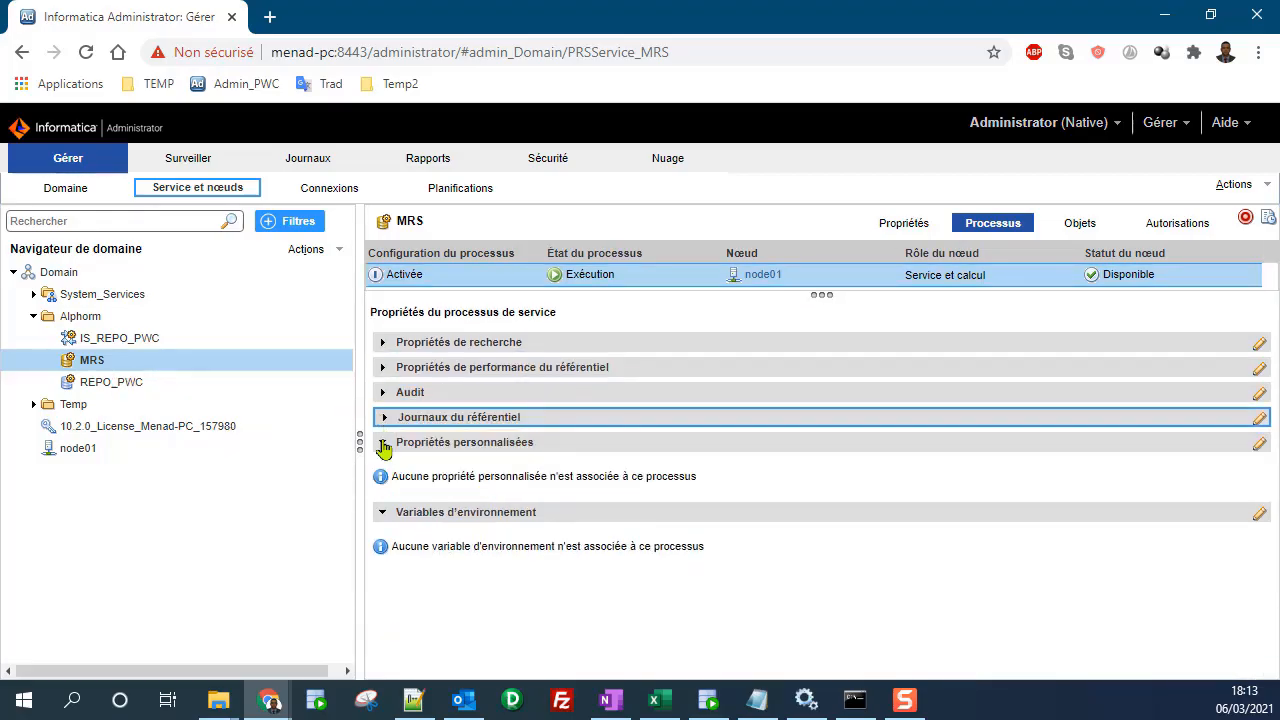
click(384, 442)
click(384, 467)
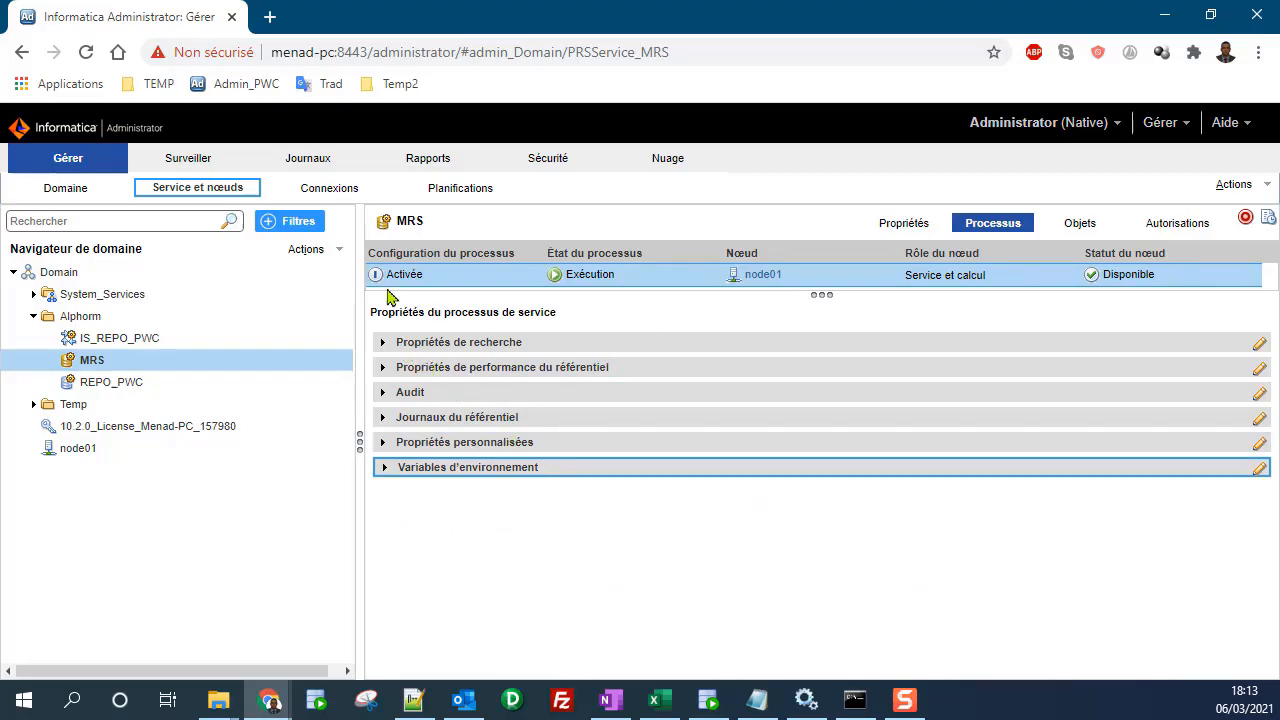
View the MRS service's object list, compare with the REPO_PWC service's properties, and return to MRS
click(1084, 226)
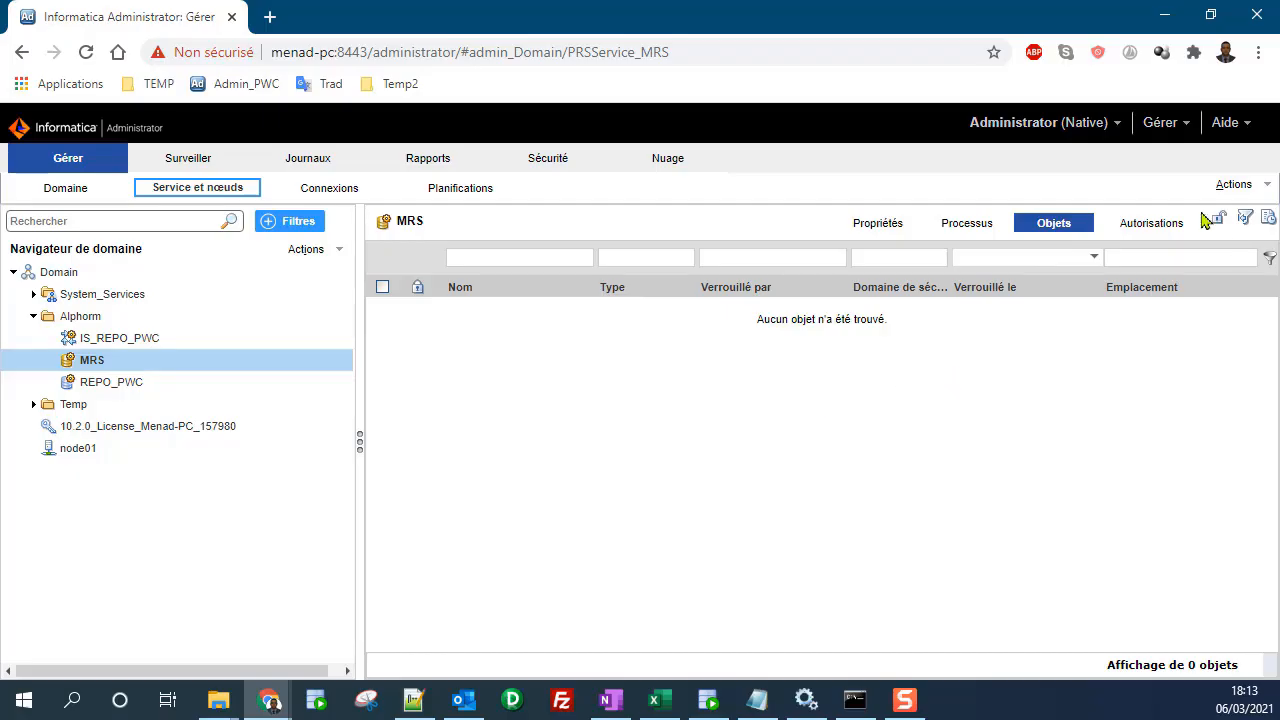
click(120, 385)
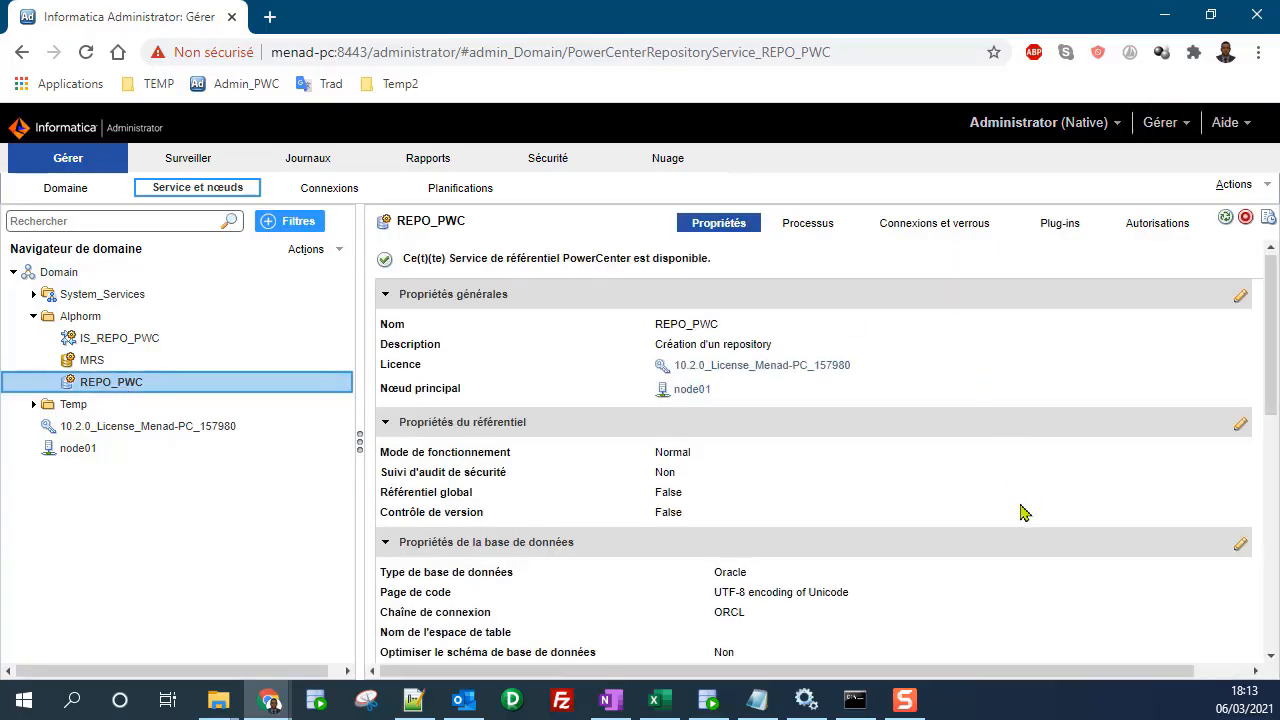
scroll(1022, 514, down, 3)
scroll(1022, 514, down, 3)
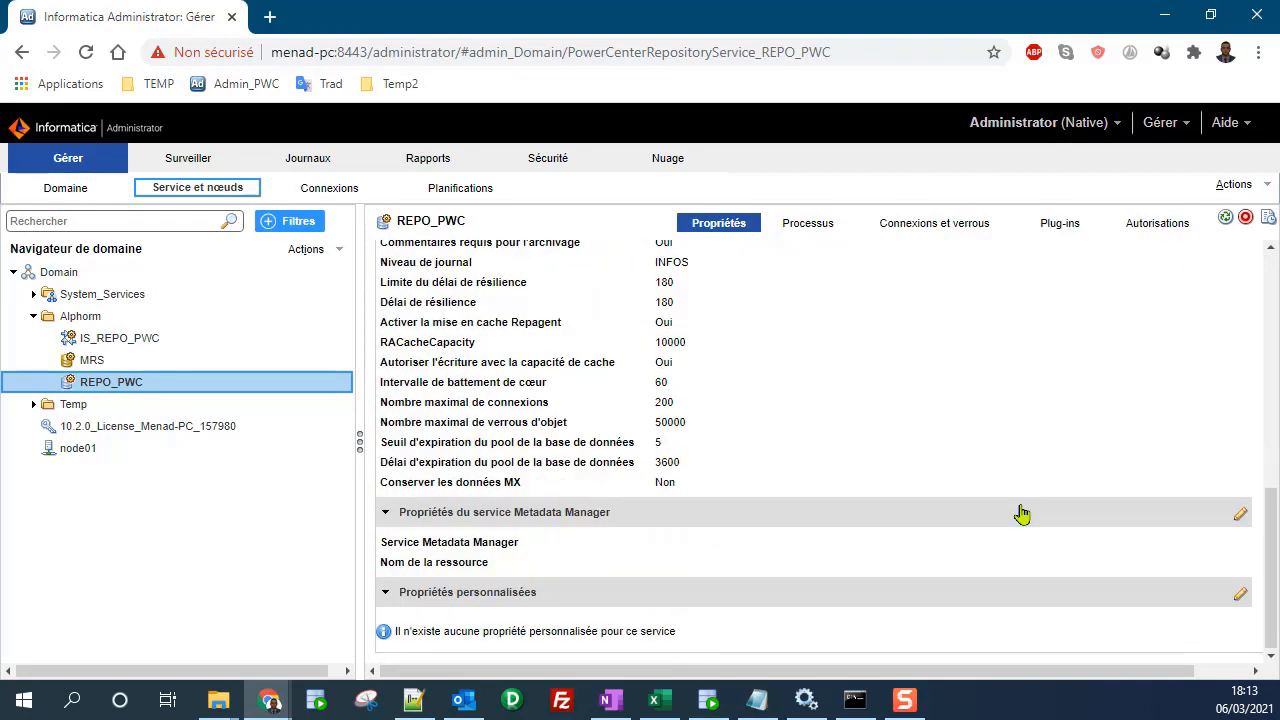
scroll(1022, 514, up, 6)
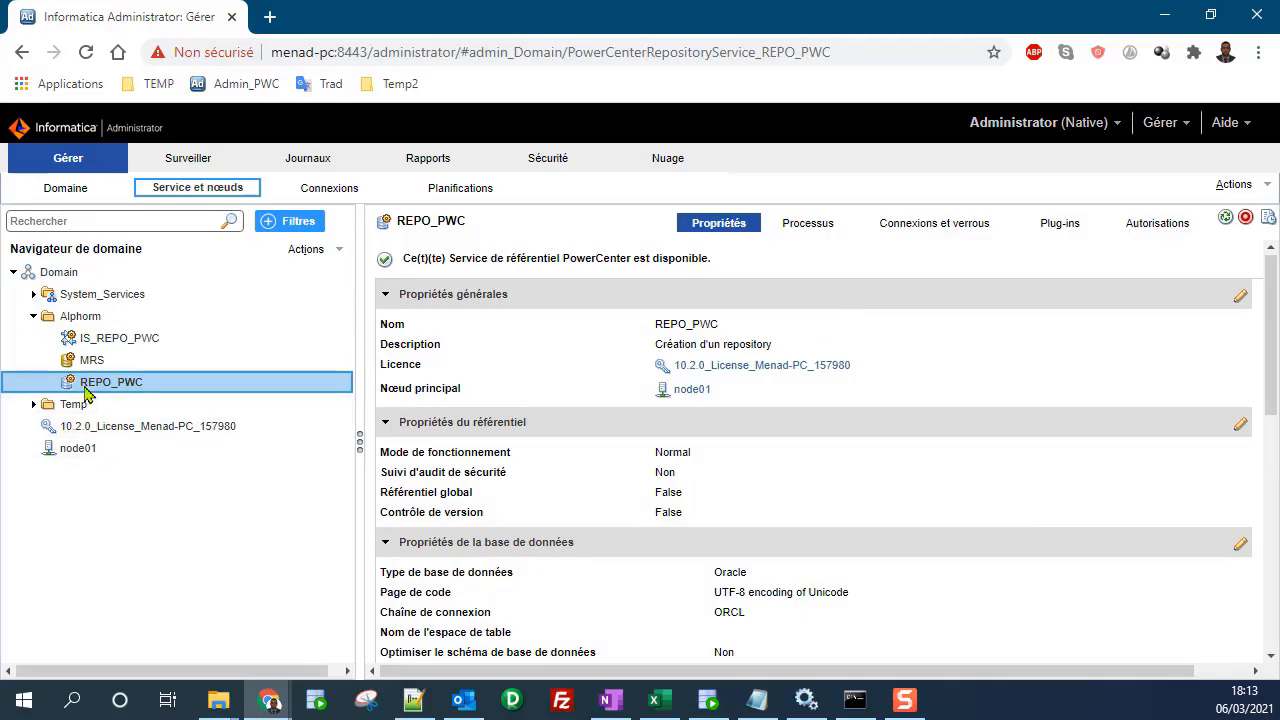
click(118, 362)
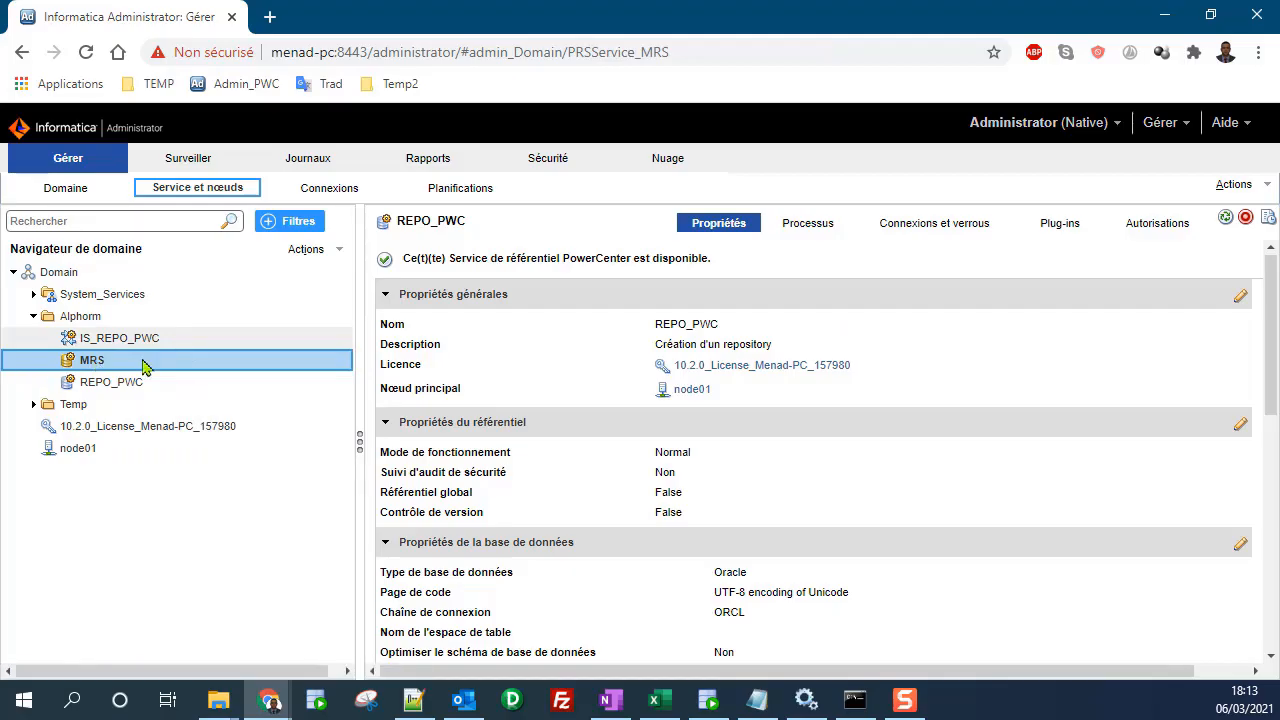